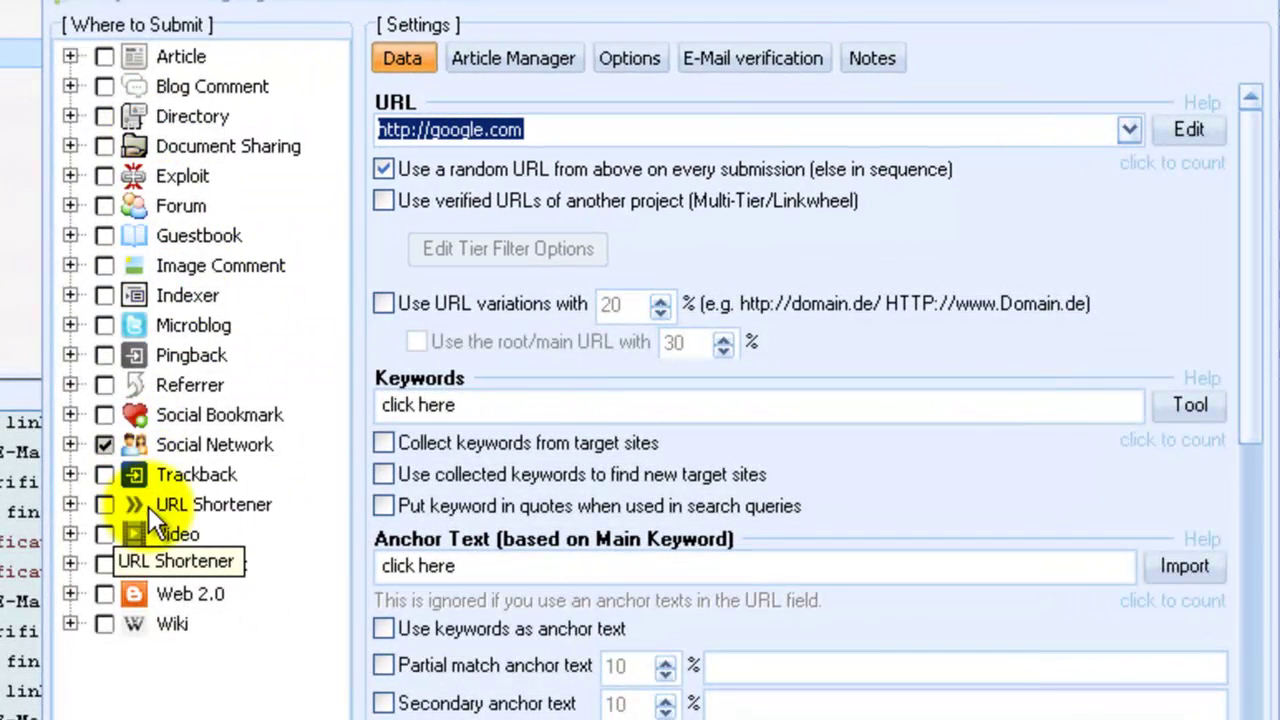
- Expand the Social Network engine group and scroll the engine tree to show Oxwall ticked
{"action": "double_click", "coordinate": [180, 446]}
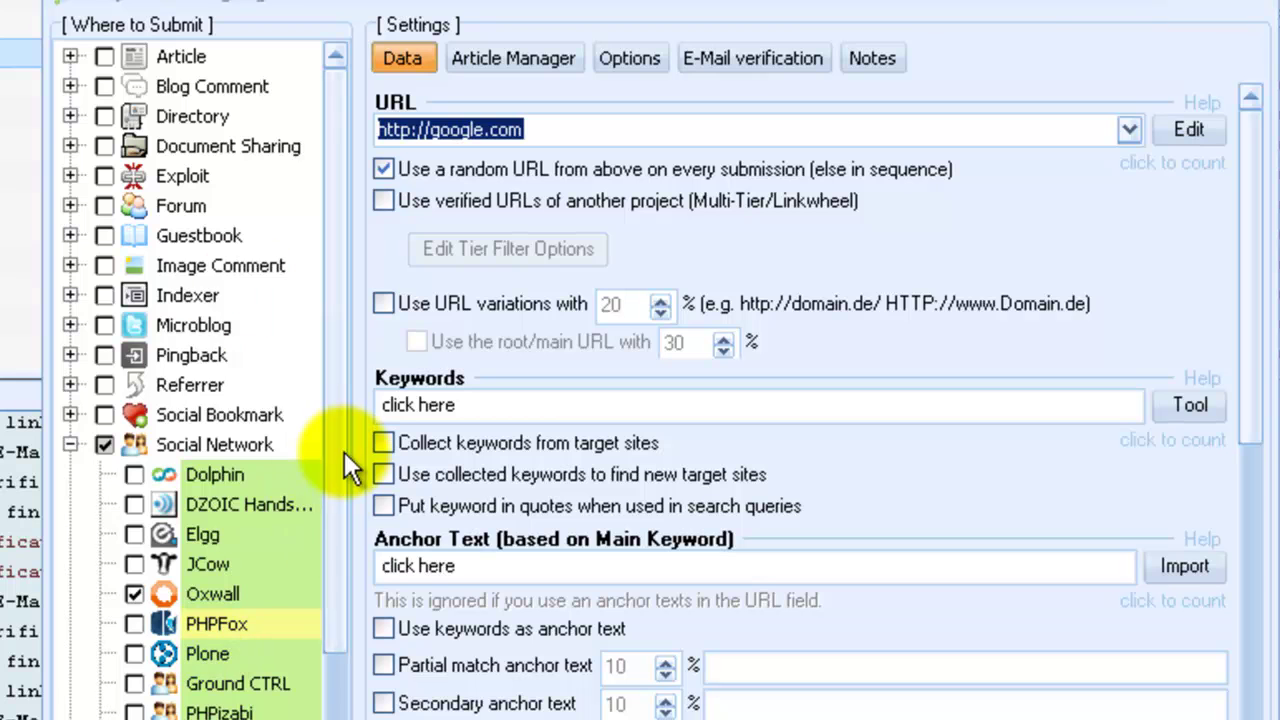
{"action": "left_click_drag", "start_coordinate": [344, 451], "coordinate": [340, 690]}
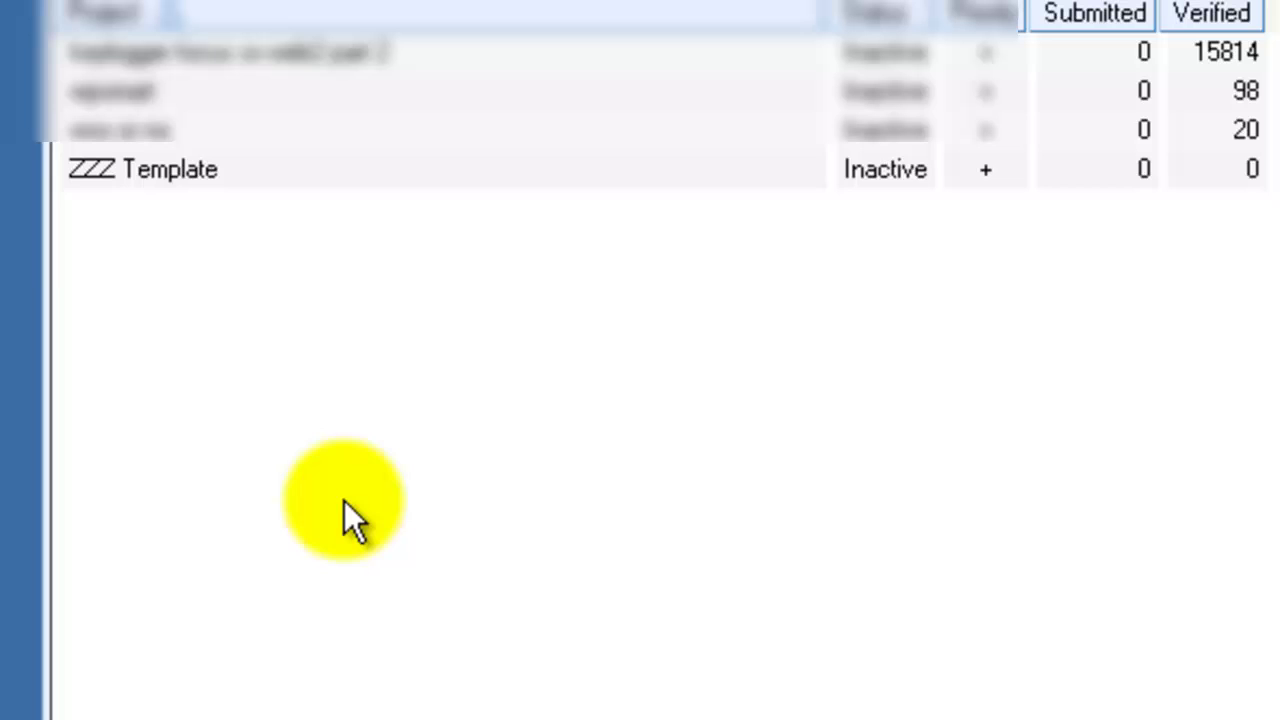
- View ZZZ Template's Import Target URLs choices (From File, Clipboard, Site Lists), then dismiss the menu
{"action": "right_click", "coordinate": [127, 173]}
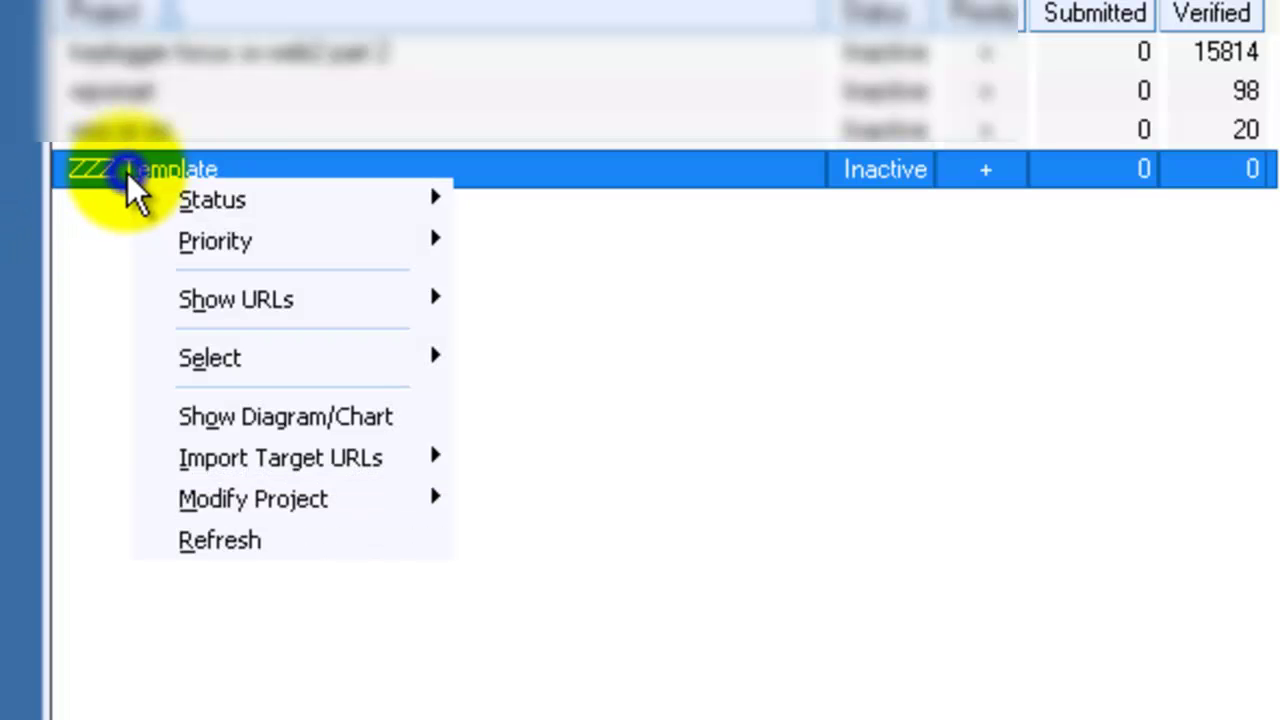
{"action": "mouse_move", "coordinate": [266, 195]}
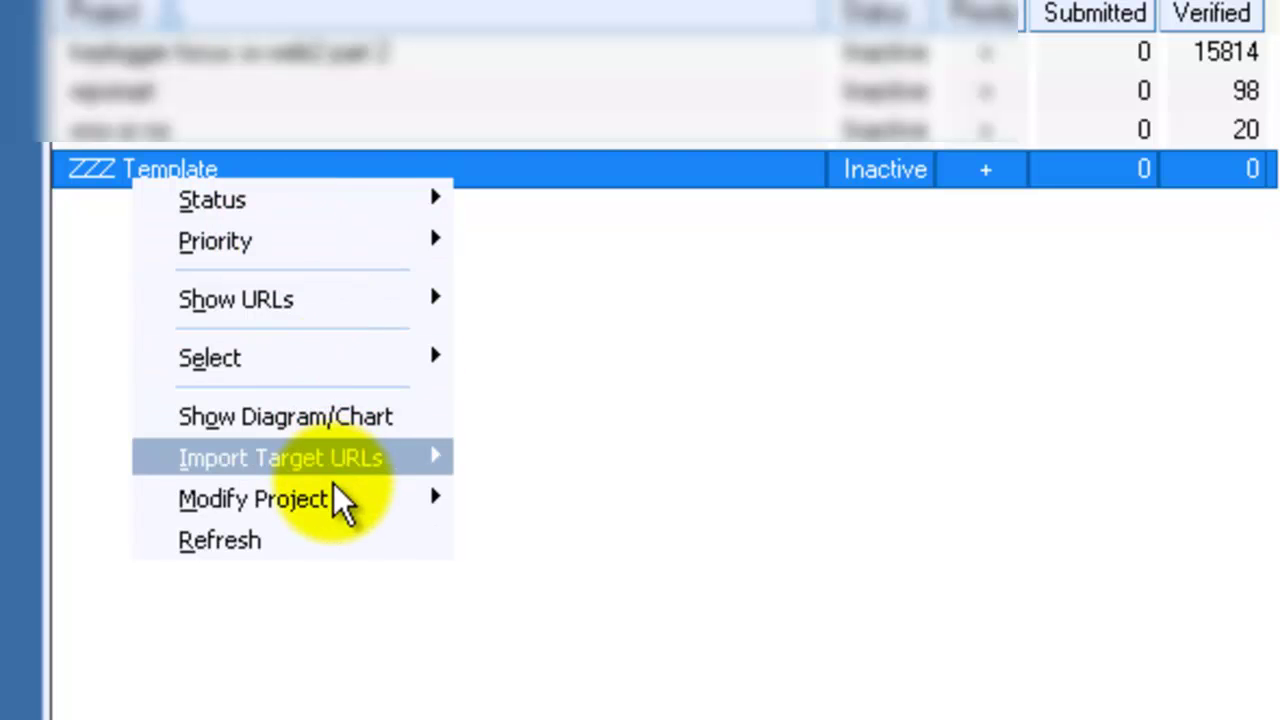
{"action": "mouse_move", "coordinate": [334, 462]}
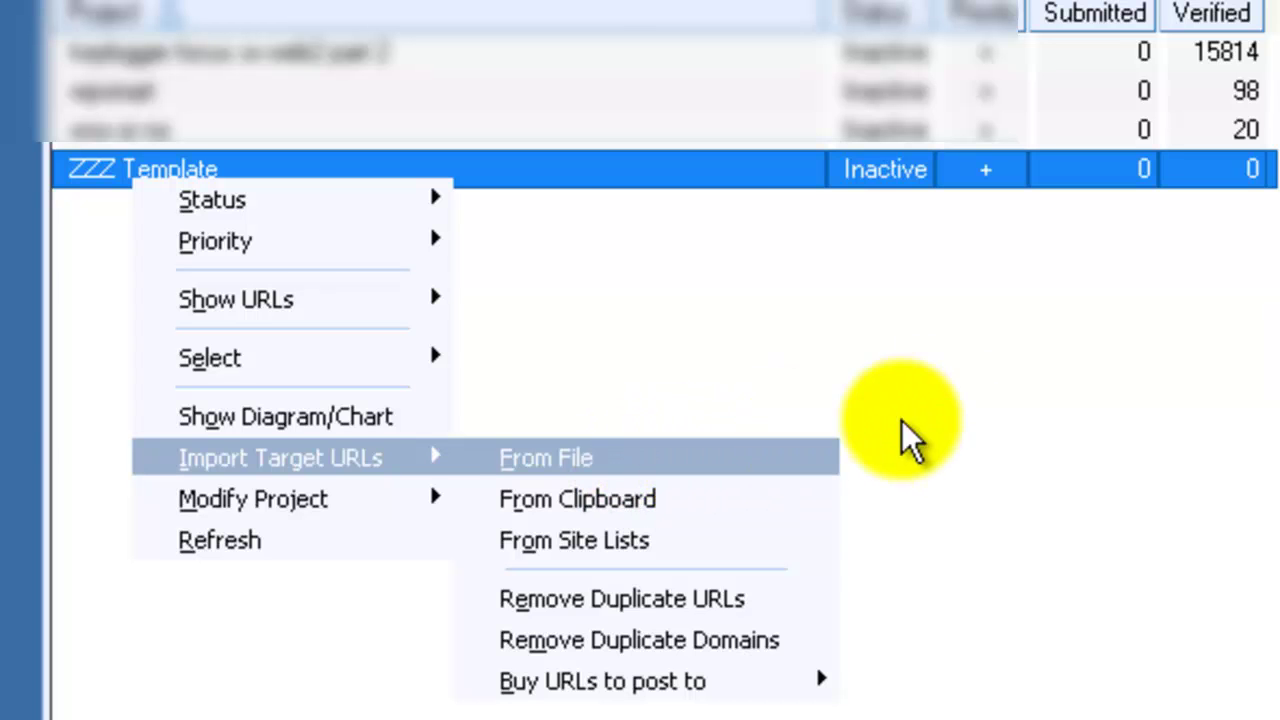
{"action": "left_click", "coordinate": [1203, 447]}
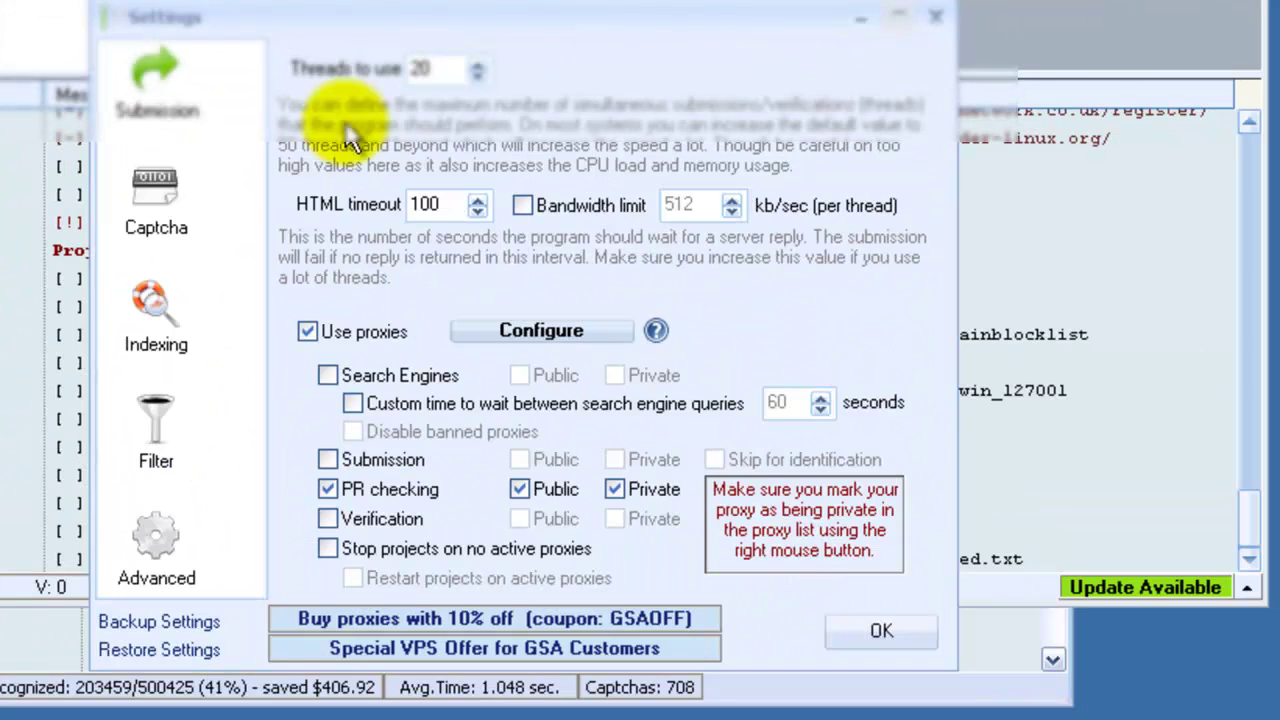
- Check the Advanced settings' Tools list for the Import URLs (identify platform and sort in) option
{"action": "left_click", "coordinate": [193, 665]}
{"action": "left_click", "coordinate": [838, 286]}
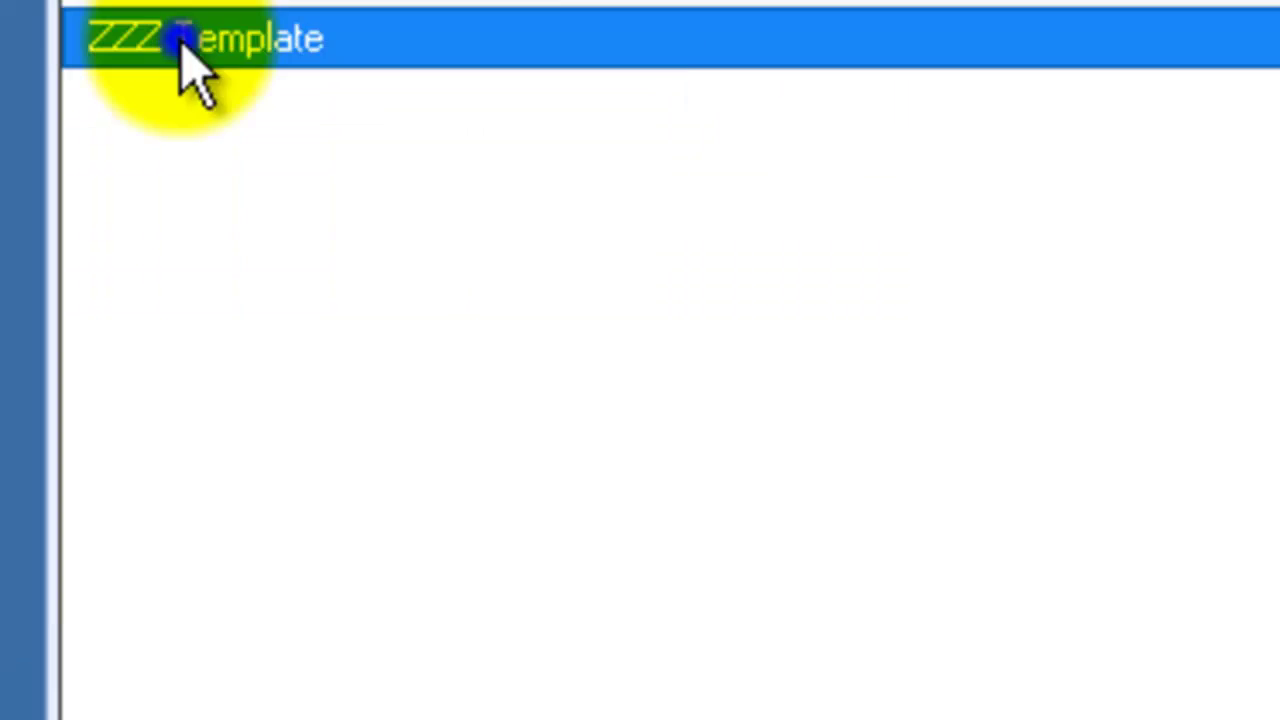
- Show ZZZ Template's Import Target URLs submenu again, then dismiss it without importing
{"action": "right_click", "coordinate": [178, 40]}
{"action": "left_click", "coordinate": [468, 492]}
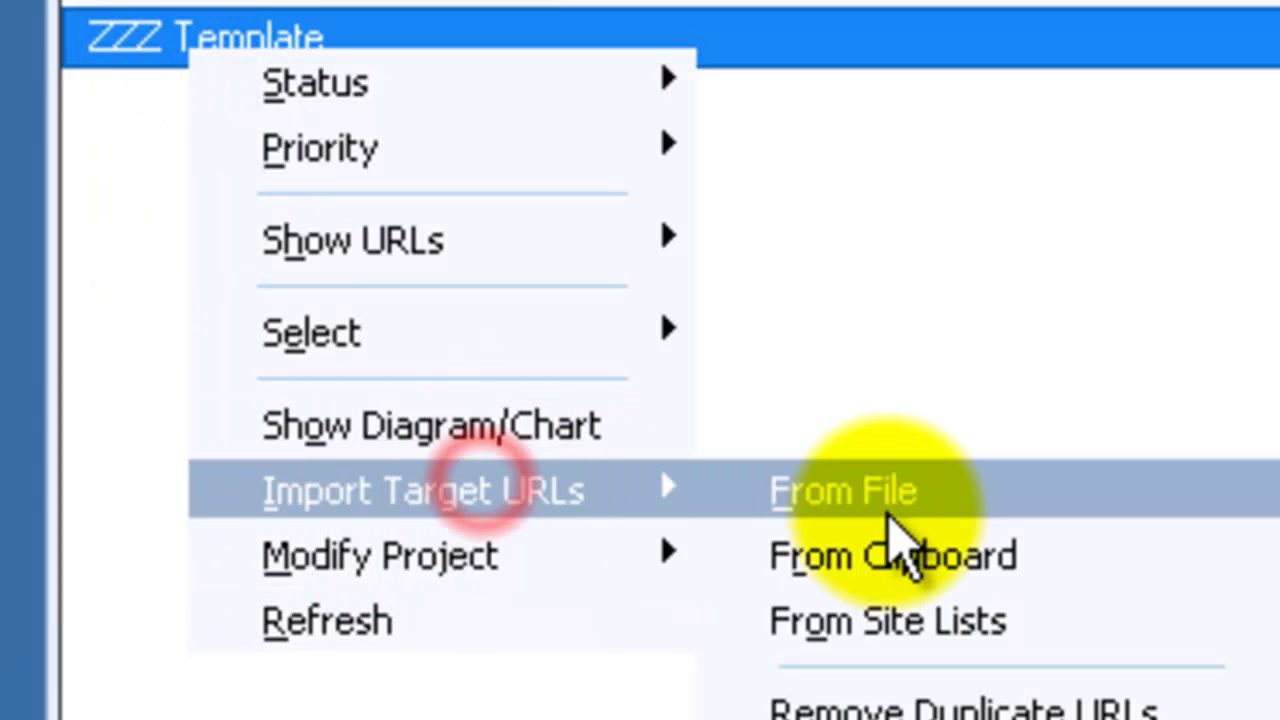
{"action": "left_click", "coordinate": [1114, 286]}
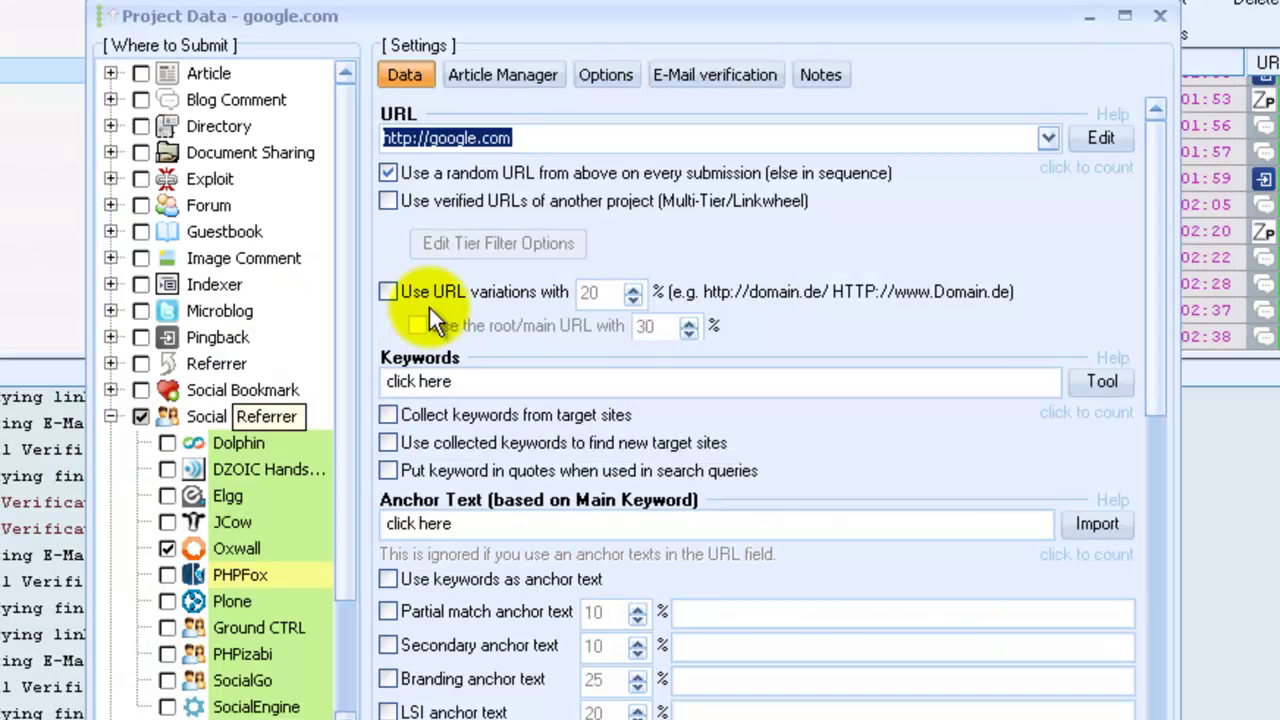
- Turn on 'Continuously try to post to a site even if failed before' in the project's Options
{"action": "left_click", "coordinate": [606, 78]}
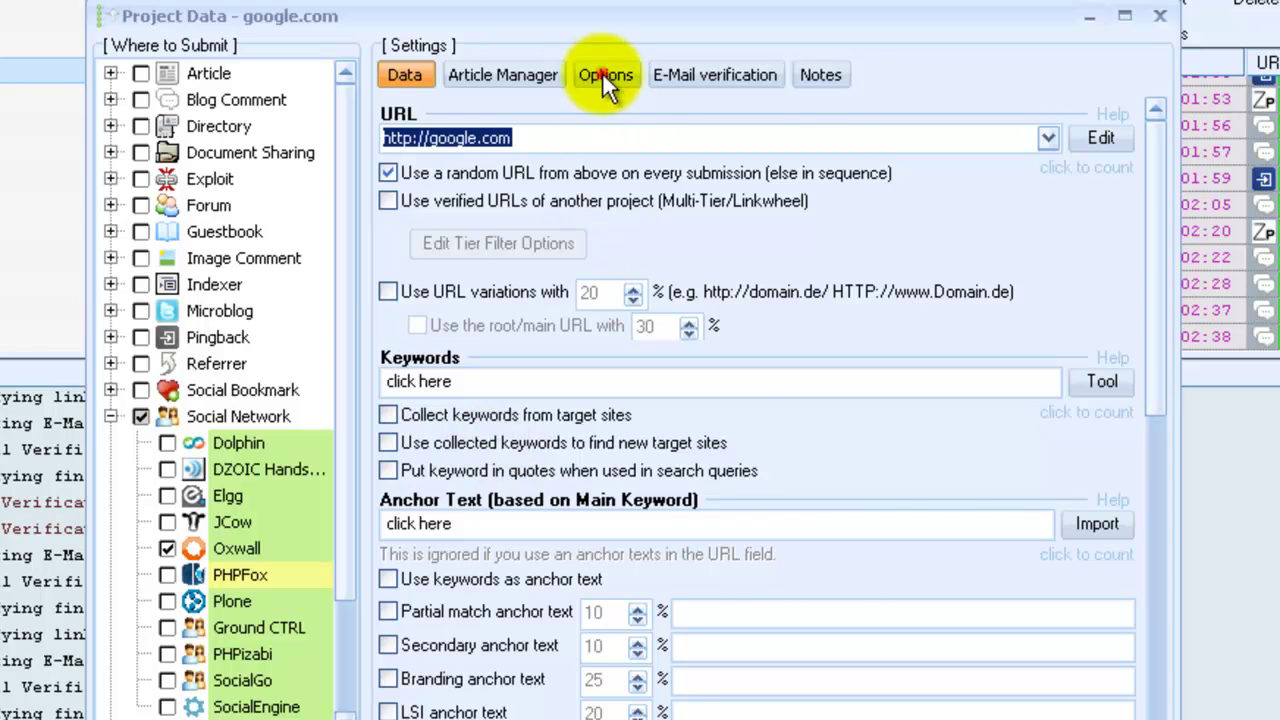
{"action": "left_click", "coordinate": [394, 484]}
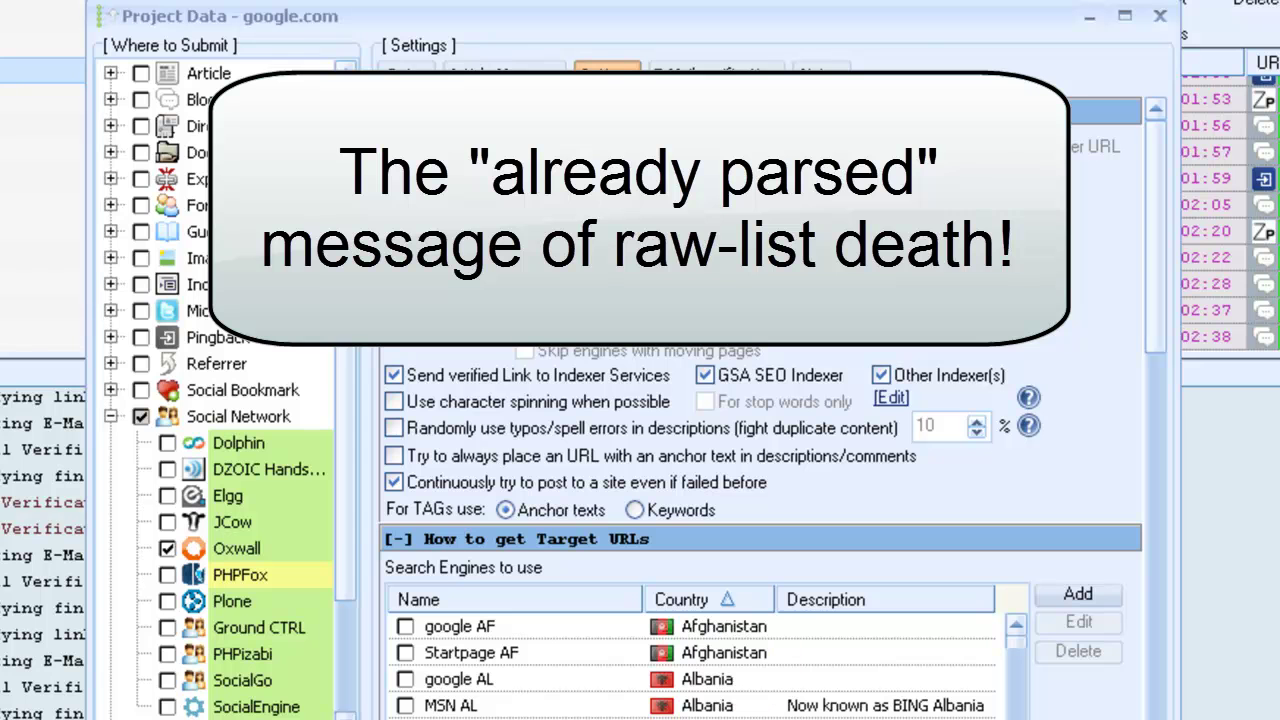
{"action": "left_click_drag", "start_coordinate": [322, 22], "coordinate": [1166, 60]}
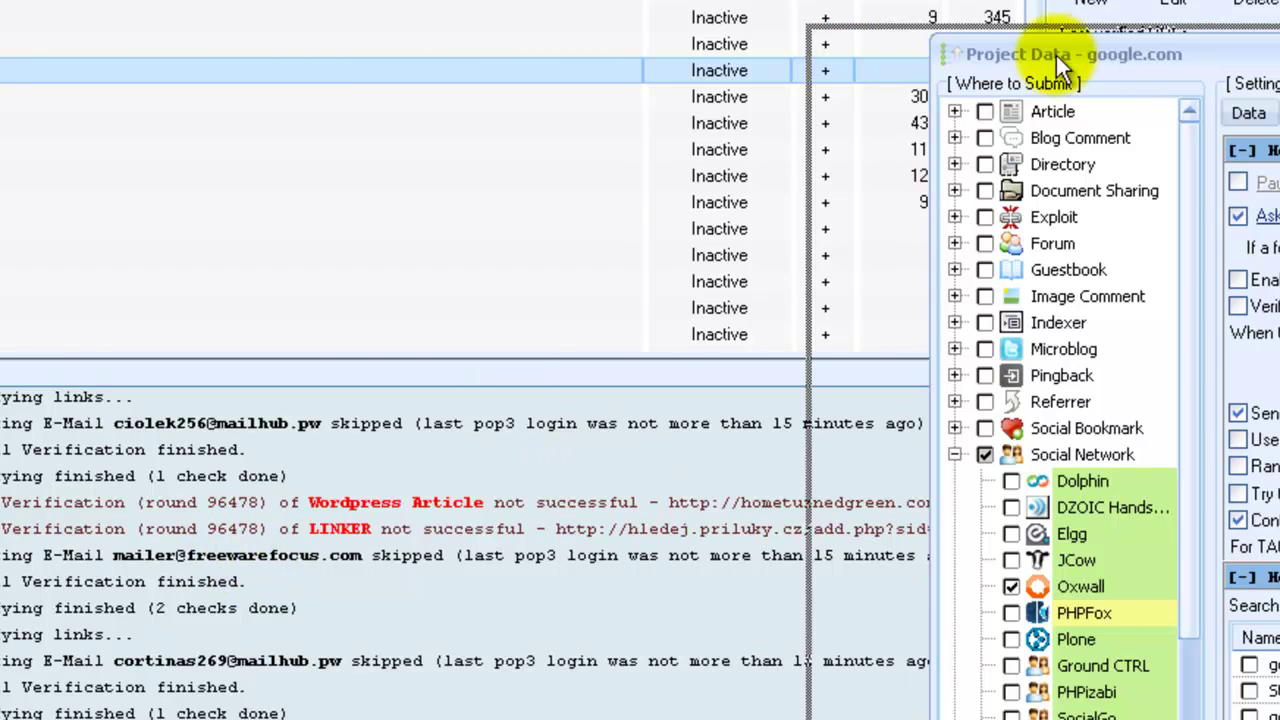
{"action": "left_click_drag", "start_coordinate": [1056, 55], "coordinate": [426, 62]}
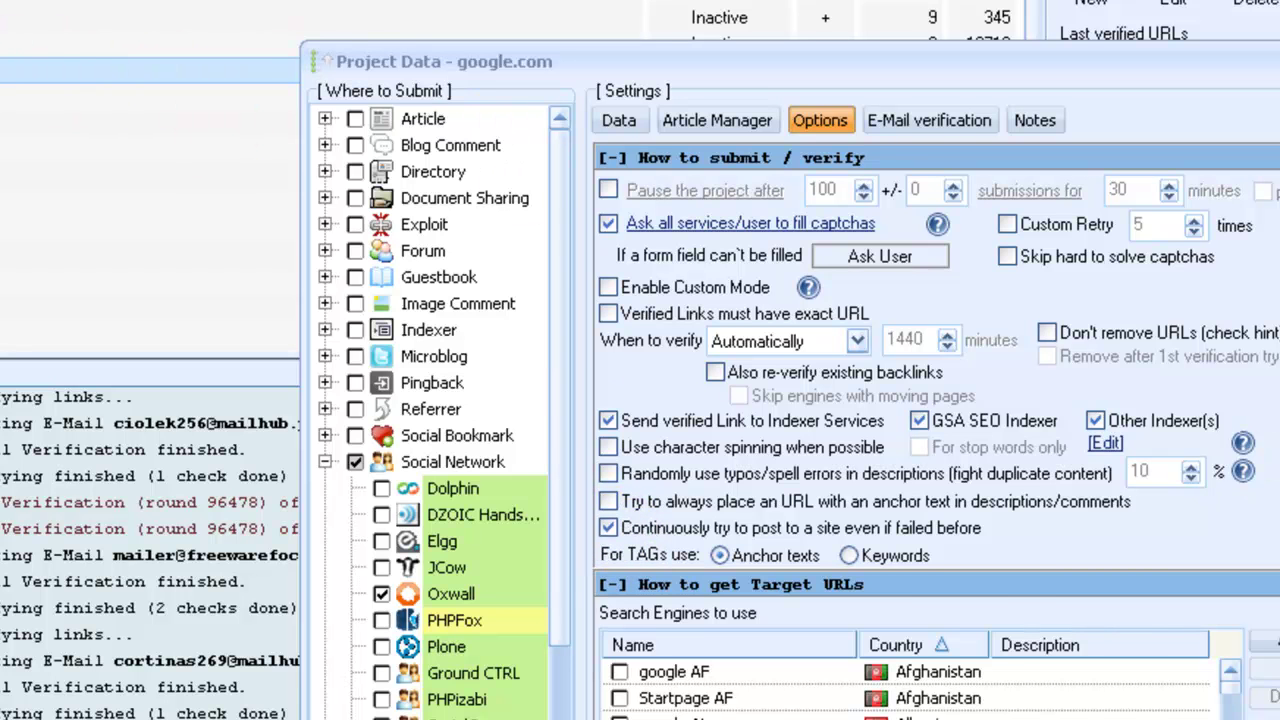
{"action": "scroll", "coordinate": [1084, 143], "scroll_direction": "down", "scroll_amount": 3}
{"action": "left_click_drag", "start_coordinate": [1080, 62], "coordinate": [995, 445]}
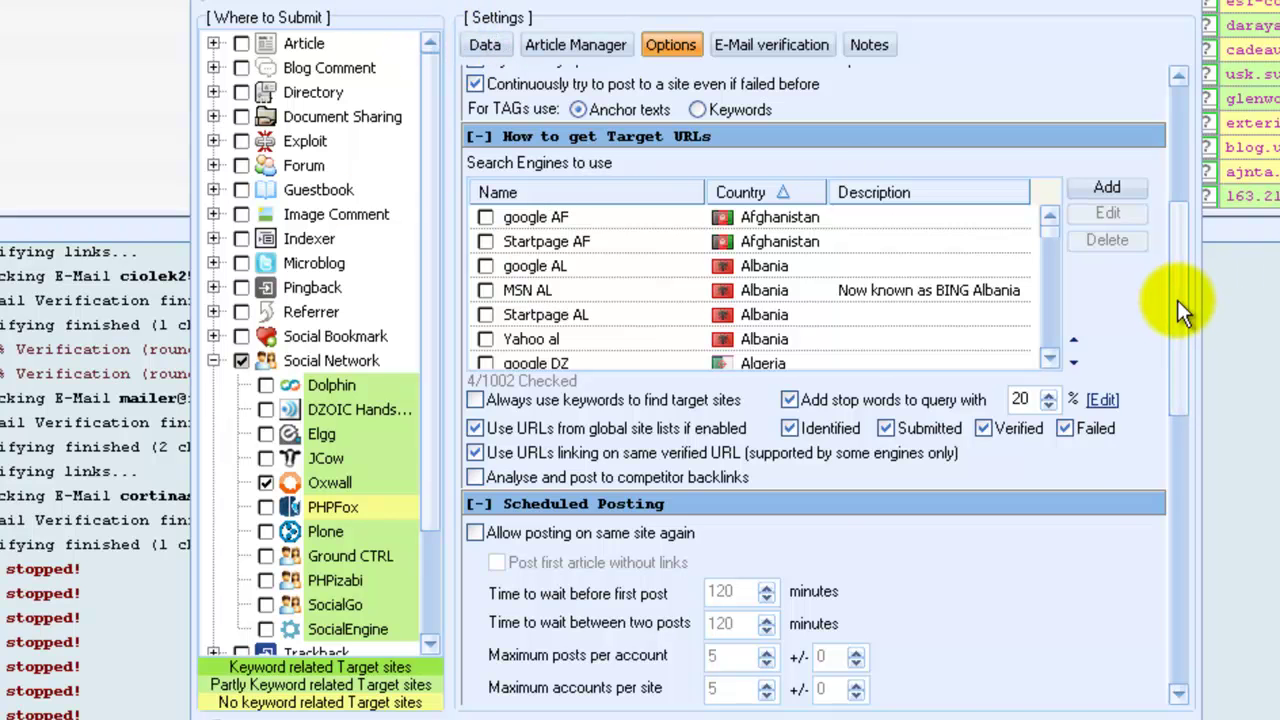
- Tick 'Allow posting on same site again' and change the first-post wait from 120 to 5 minutes
{"action": "left_click_drag", "start_coordinate": [1177, 300], "coordinate": [1177, 182]}
{"action": "scroll", "coordinate": [512, 242], "scroll_direction": "down", "scroll_amount": 3}
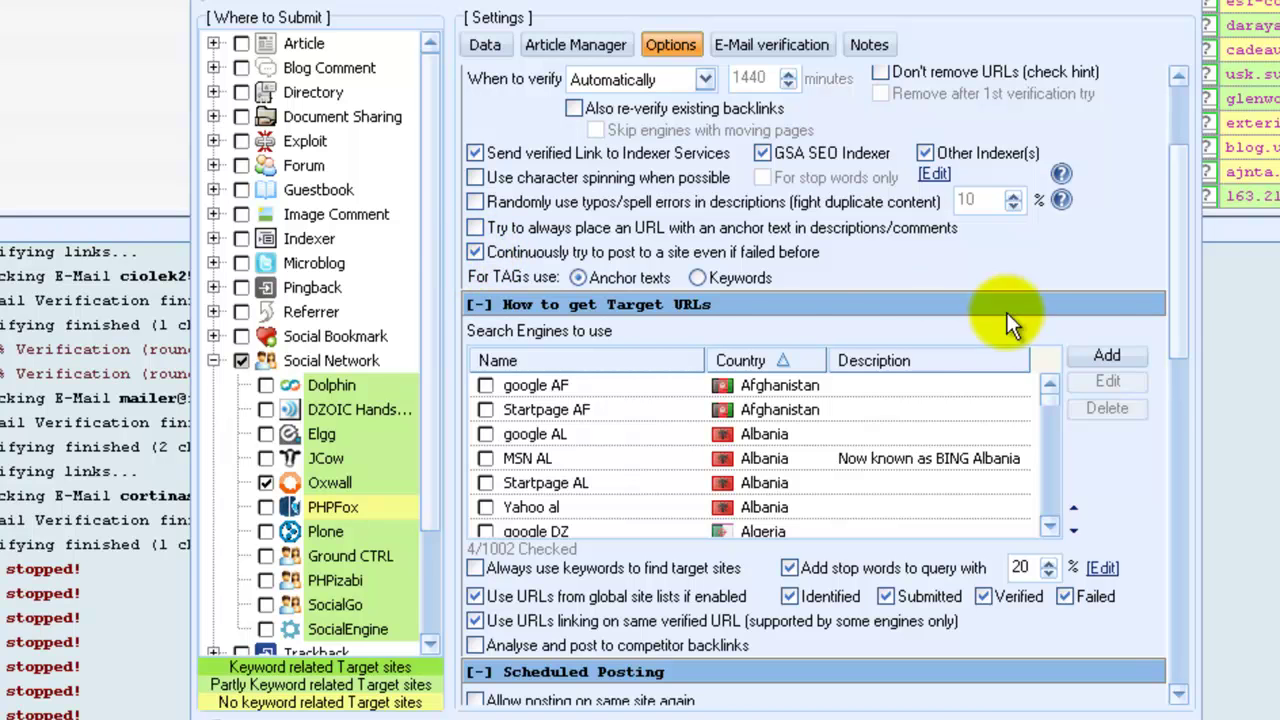
{"action": "left_click_drag", "start_coordinate": [1184, 296], "coordinate": [1184, 381]}
{"action": "left_click", "coordinate": [475, 391]}
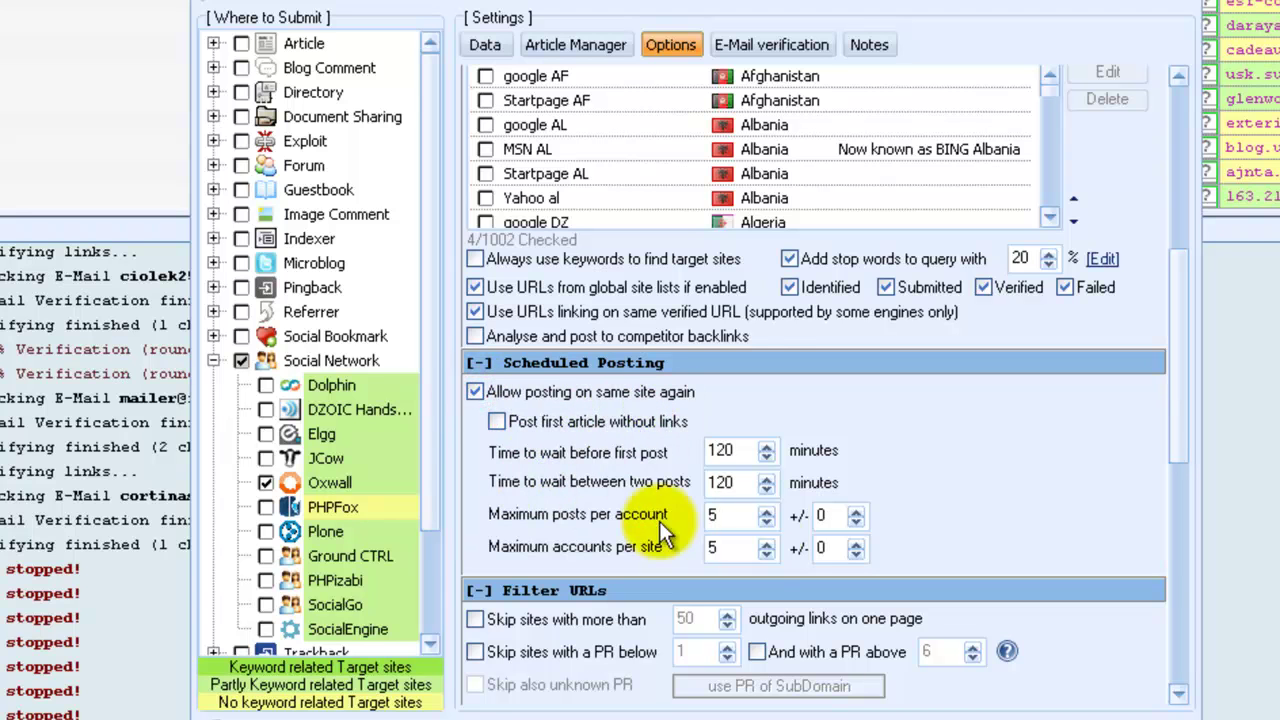
{"action": "left_click", "coordinate": [740, 451]}
{"action": "double_click", "coordinate": [740, 451]}
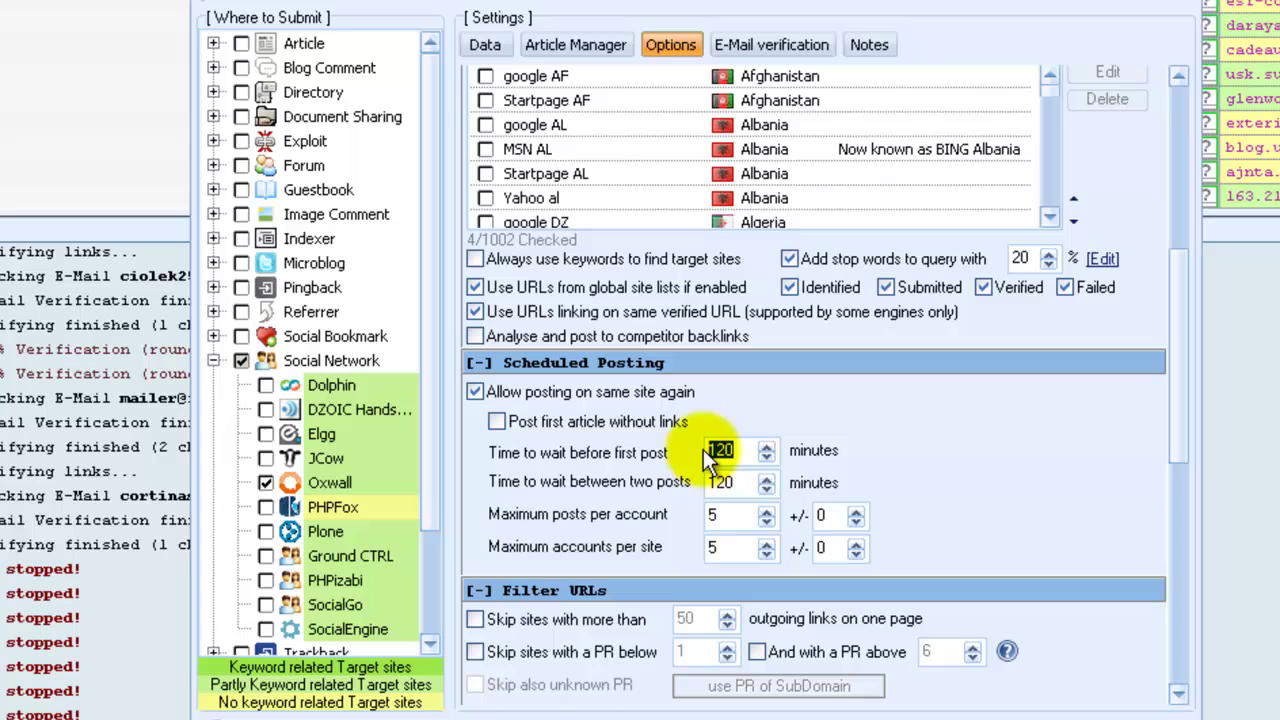
{"action": "type", "text": "0"}
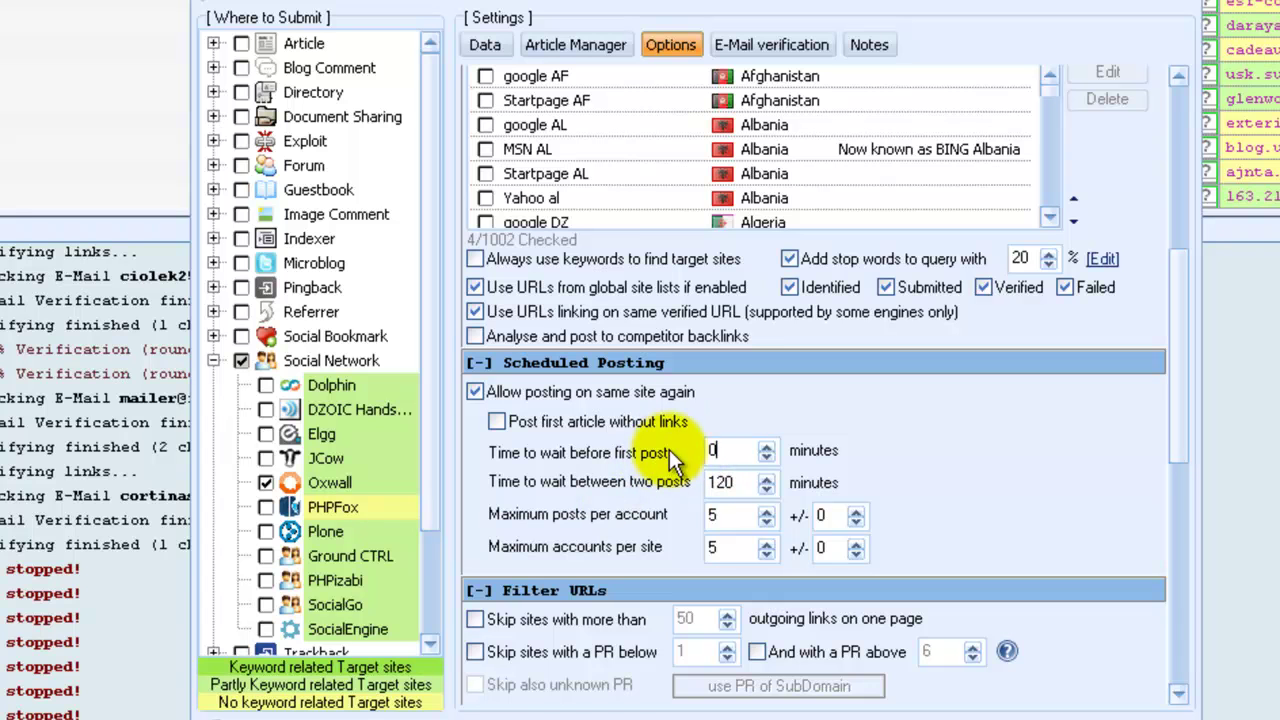
{"action": "double_click", "coordinate": [727, 450]}
{"action": "type", "text": "5"}
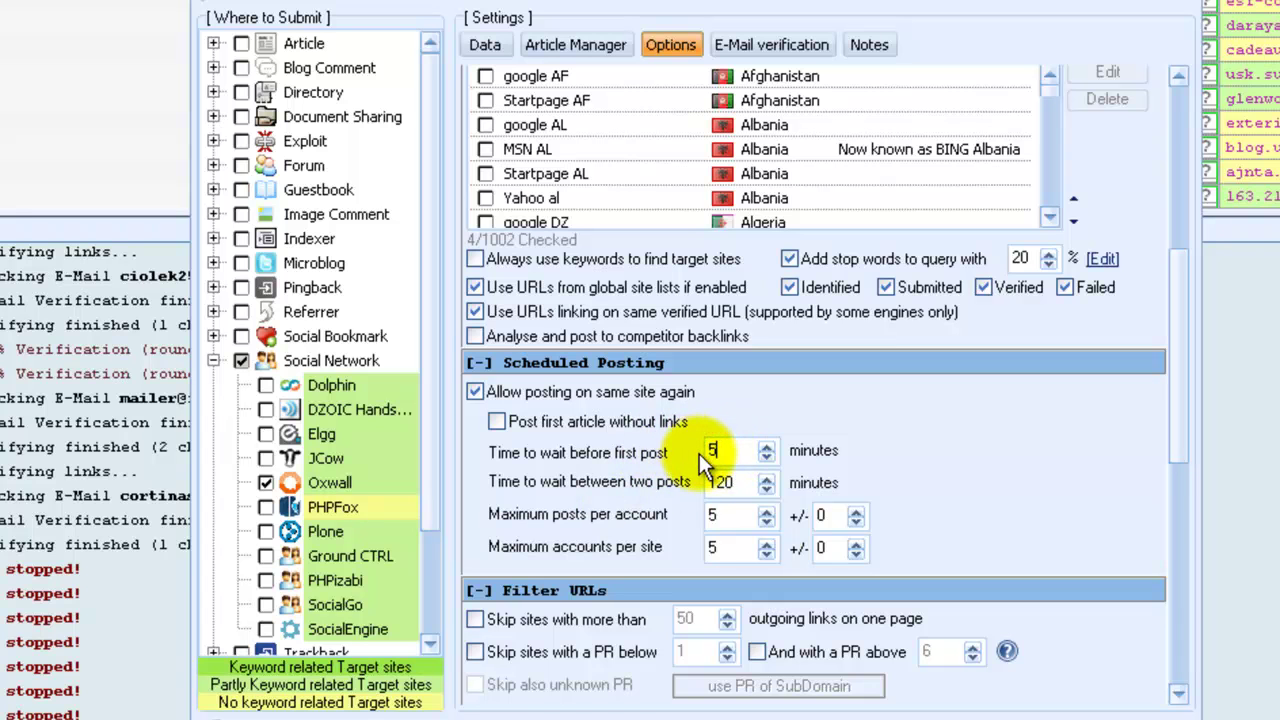
{"action": "left_click", "coordinate": [750, 484]}
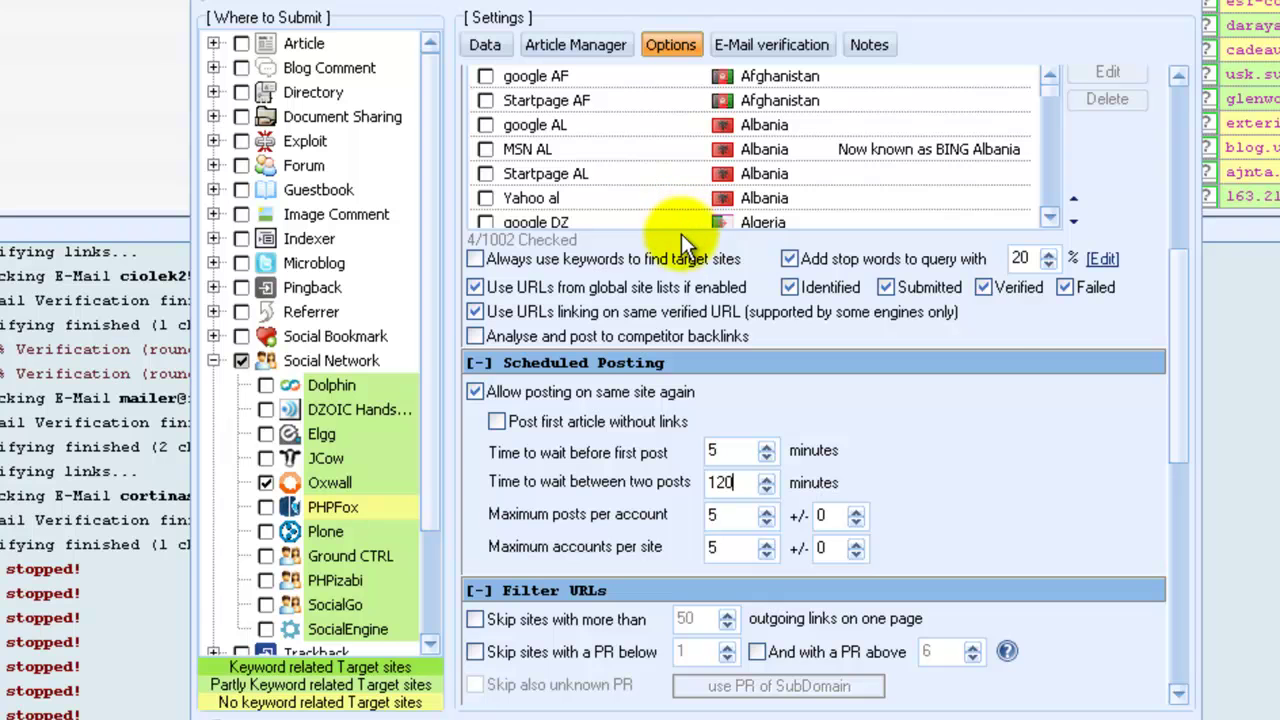
{"action": "left_click", "coordinate": [485, 44]}
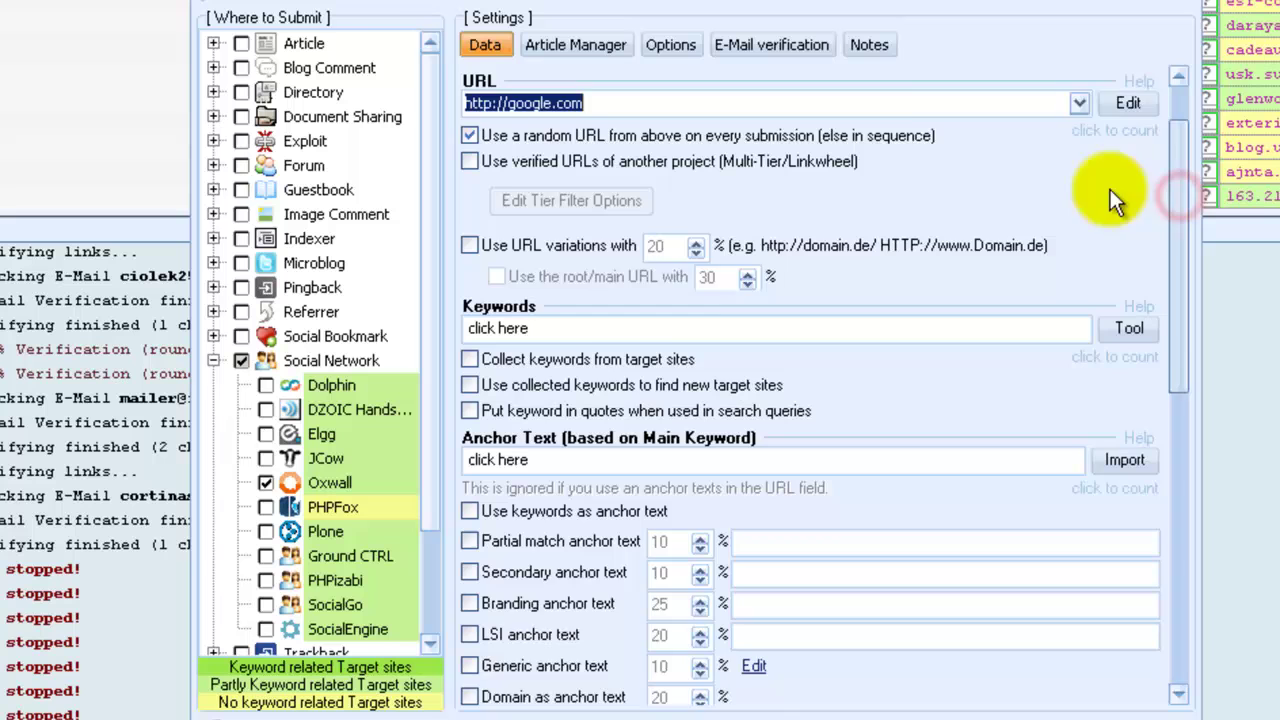
- Scroll the project's Data settings down to About Yourself and back up
{"action": "scroll", "coordinate": [1050, 200], "scroll_direction": "down", "scroll_amount": 1}
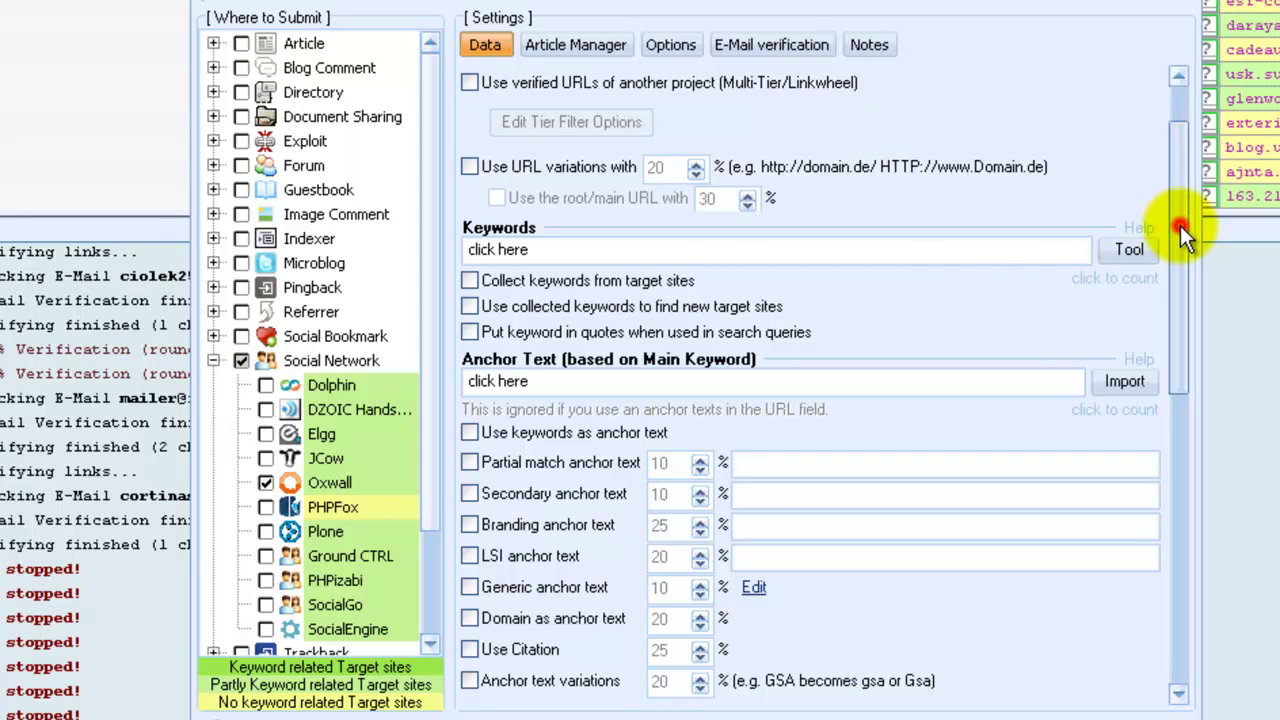
{"action": "left_click_drag", "start_coordinate": [1180, 225], "coordinate": [1186, 280]}
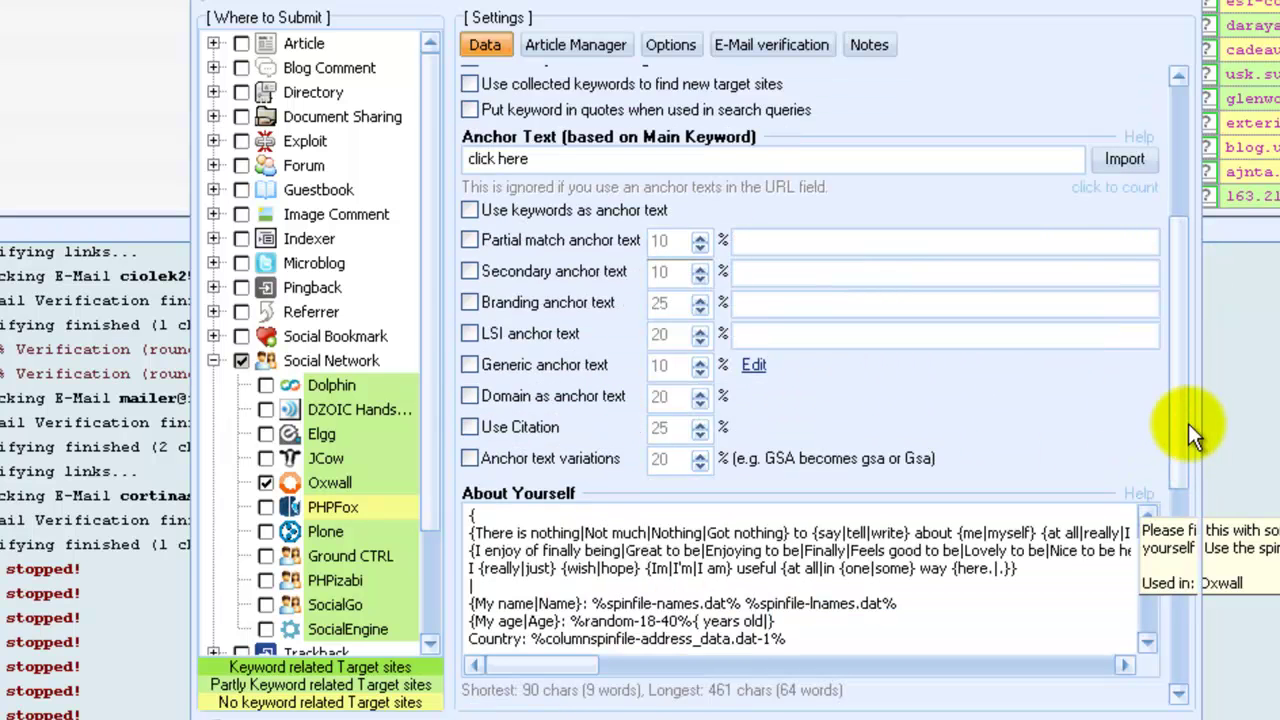
{"action": "scroll", "coordinate": [733, 224], "scroll_direction": "up", "scroll_amount": 5}
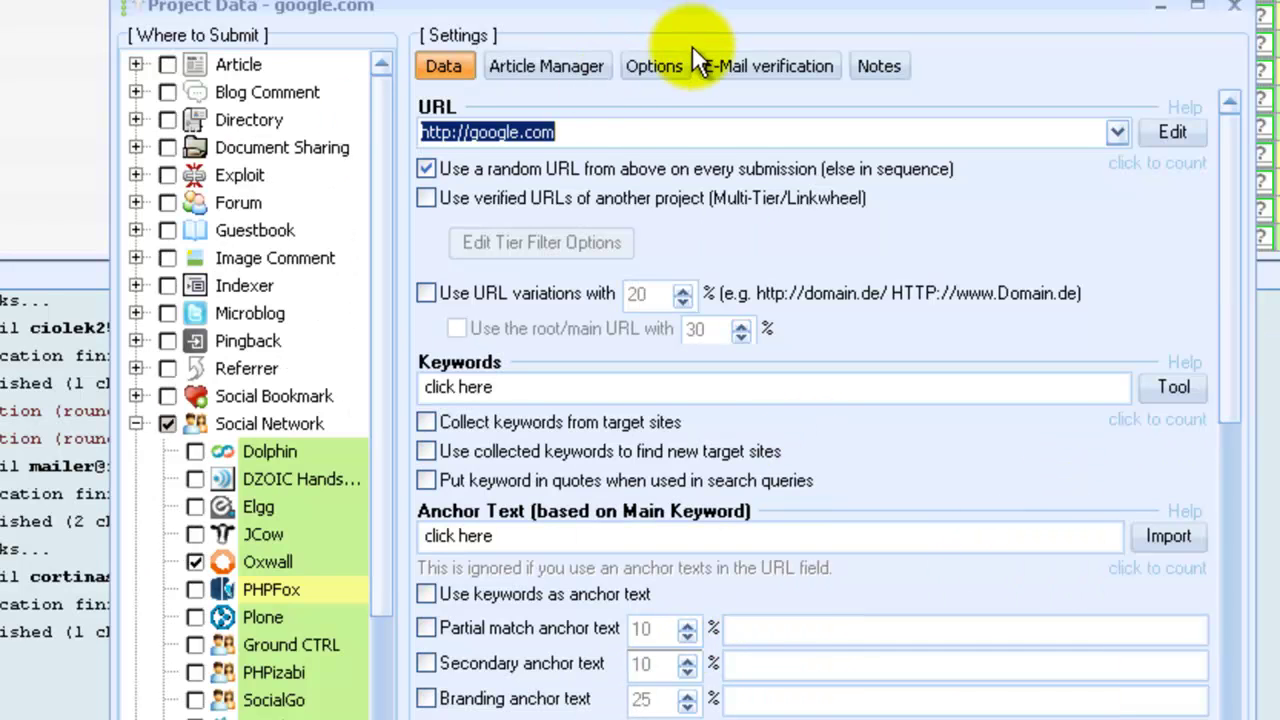
- Return to the project's Options and scroll through the submission and verification settings
{"action": "left_click", "coordinate": [668, 60]}
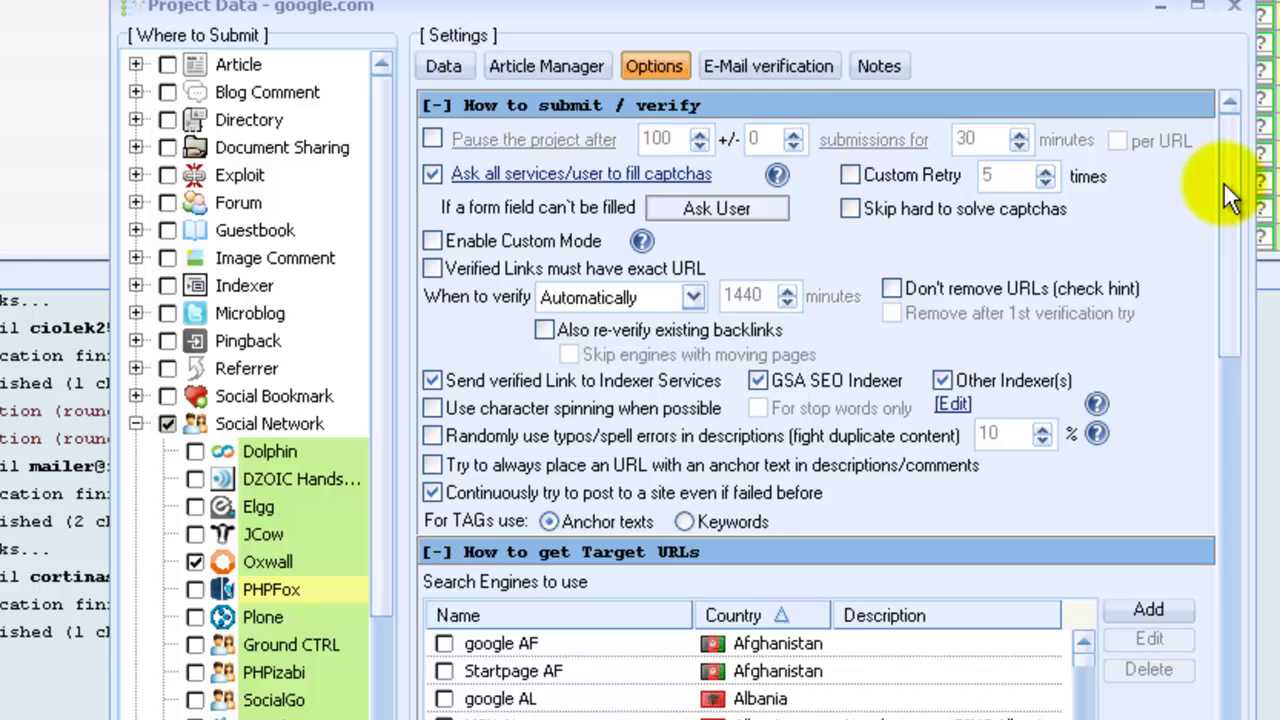
{"action": "left_click", "coordinate": [1228, 181]}
{"action": "scroll", "coordinate": [1219, 291], "scroll_direction": "down", "scroll_amount": 4}
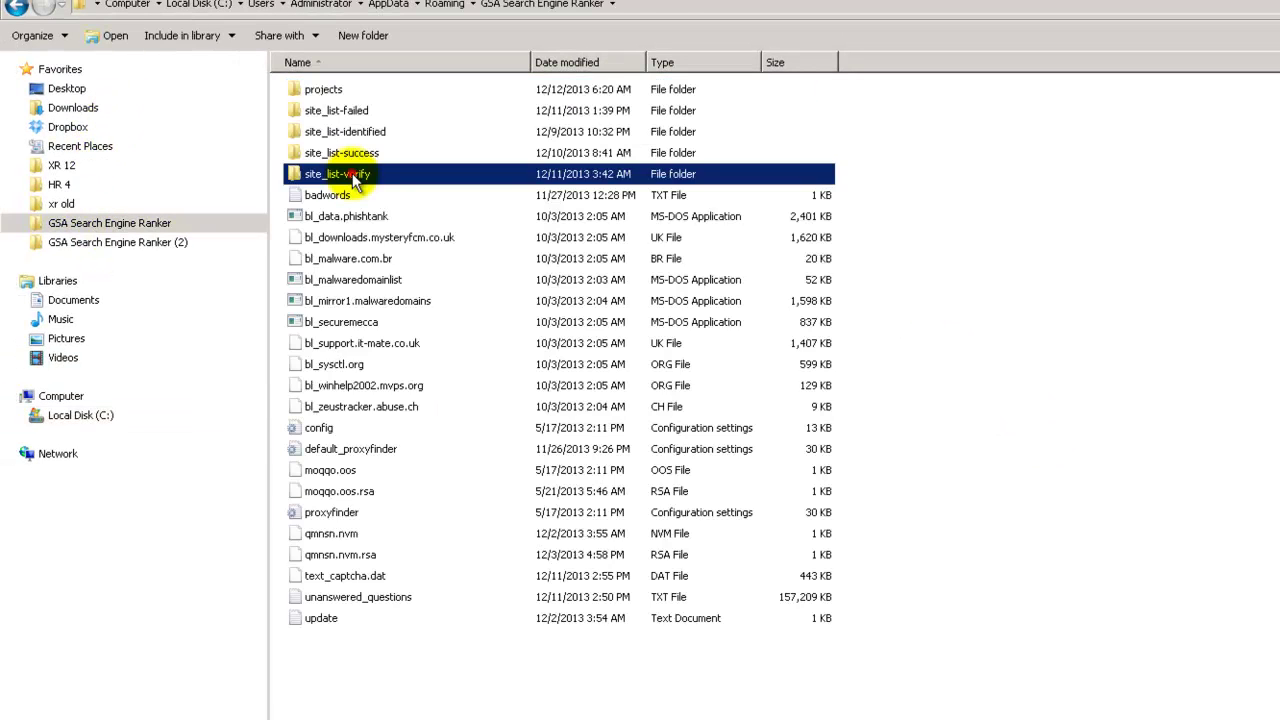
- Open the site_list_verify folder and sort its files by date modified
{"action": "double_click", "coordinate": [345, 173]}
{"action": "left_click", "coordinate": [582, 62]}
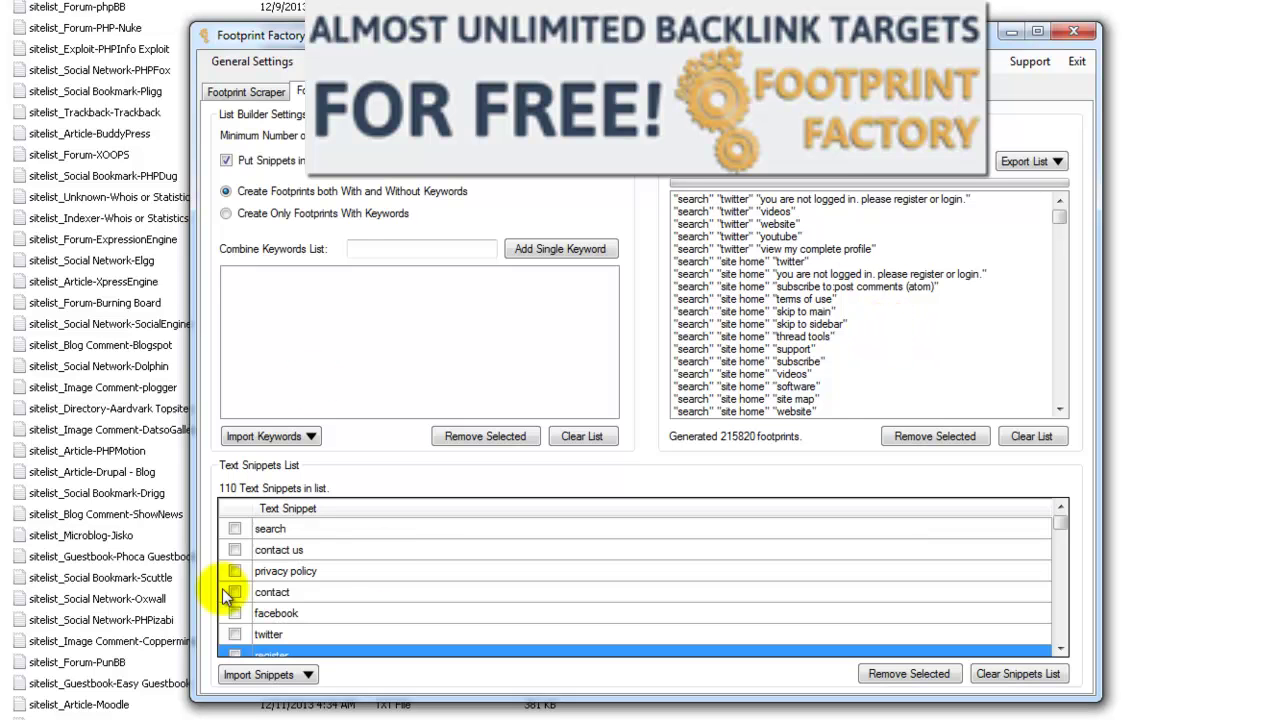
{"action": "left_click_drag", "start_coordinate": [1065, 523], "coordinate": [1068, 562]}
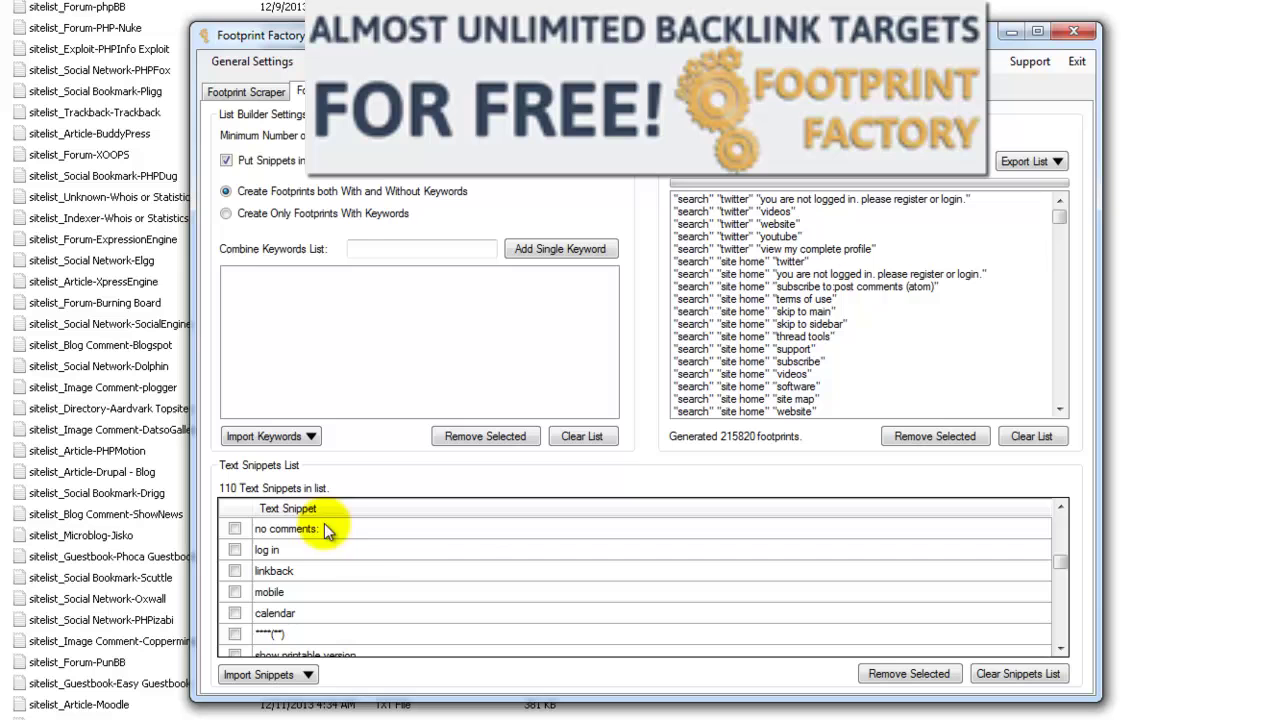
{"action": "left_click_drag", "start_coordinate": [1069, 569], "coordinate": [1060, 520]}
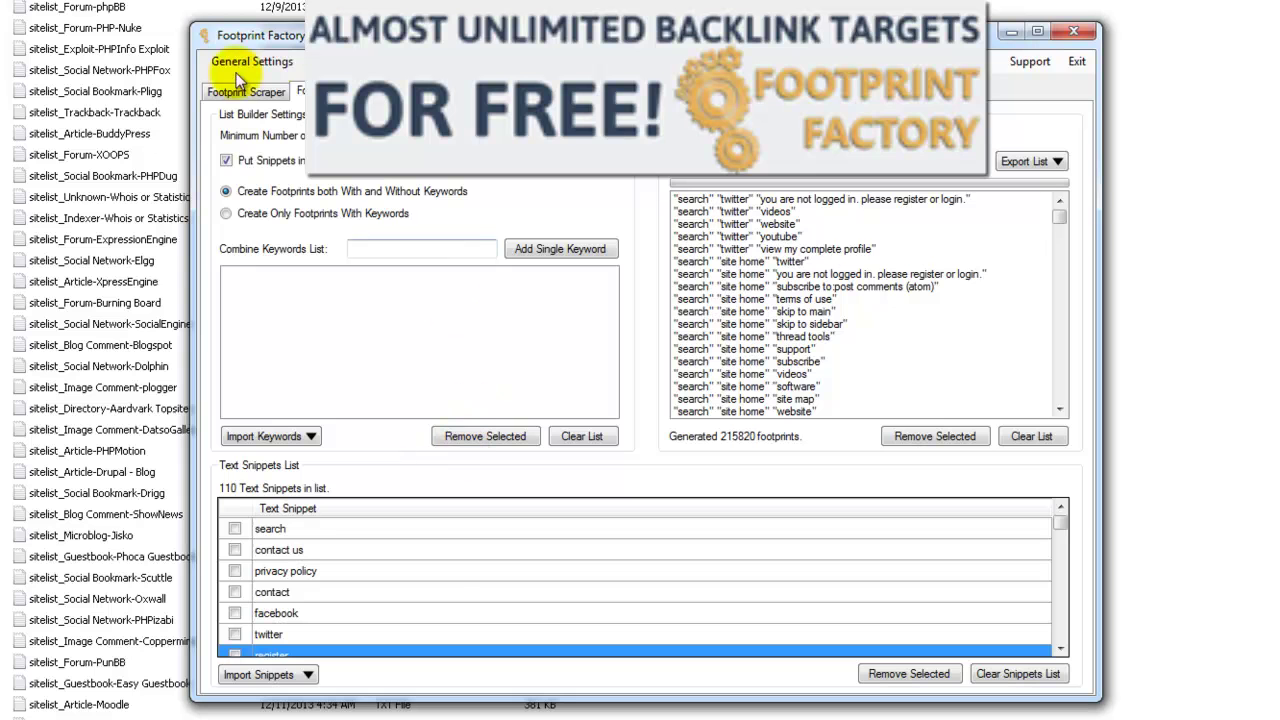
{"action": "mouse_move", "coordinate": [1063, 216]}
{"action": "left_mouse_down"}
{"action": "mouse_move", "coordinate": [1070, 261]}
{"action": "mouse_move", "coordinate": [1070, 214]}
{"action": "left_mouse_up"}
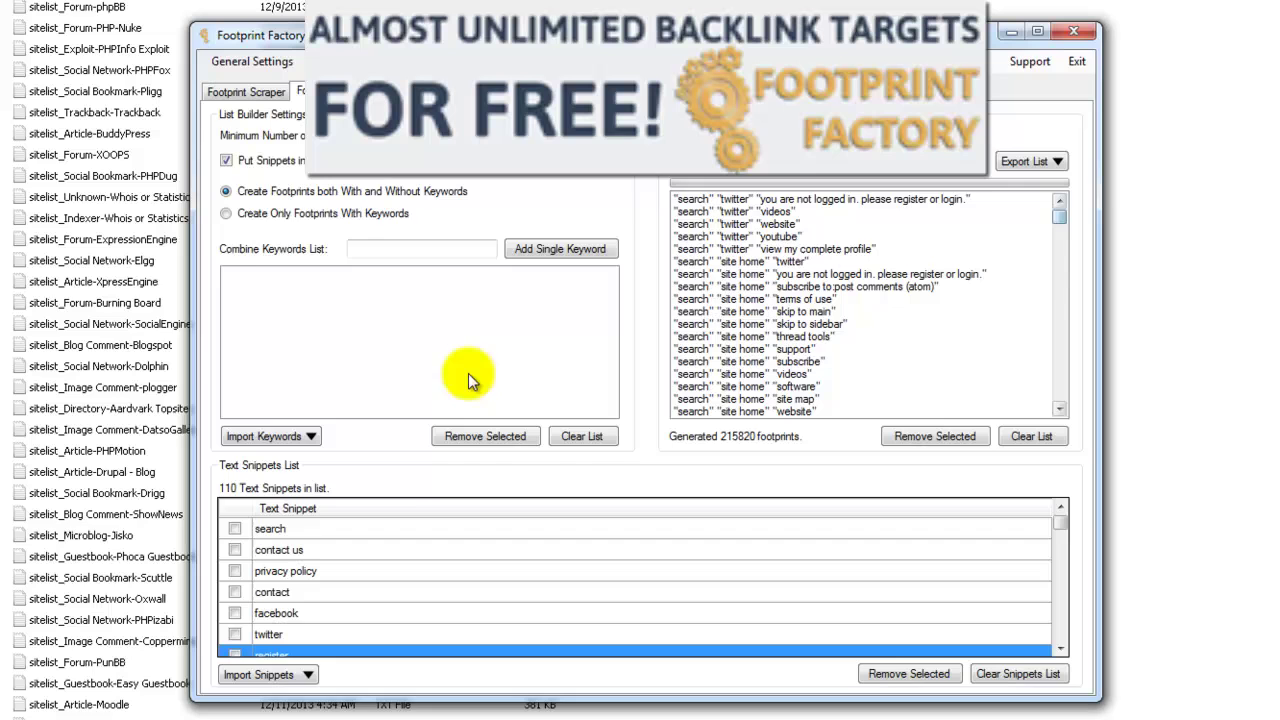